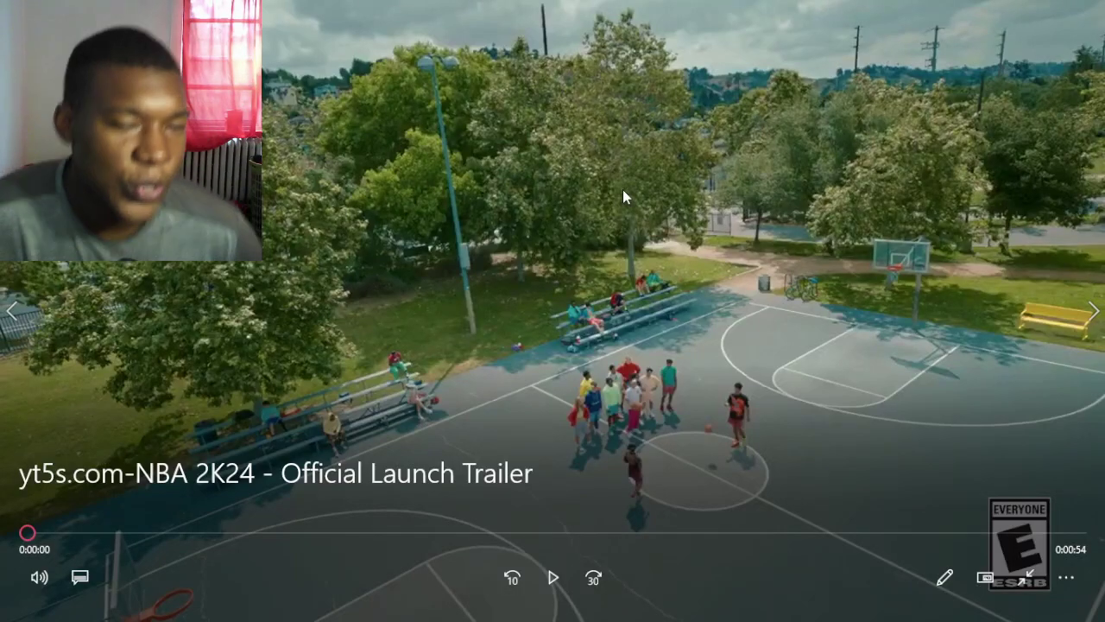
key(space)
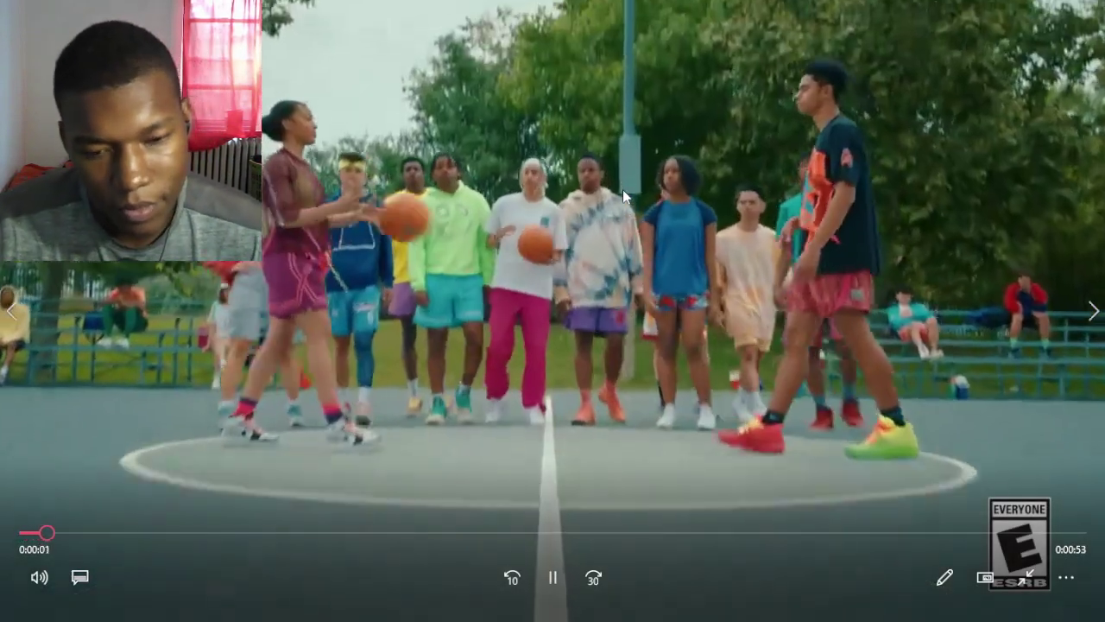